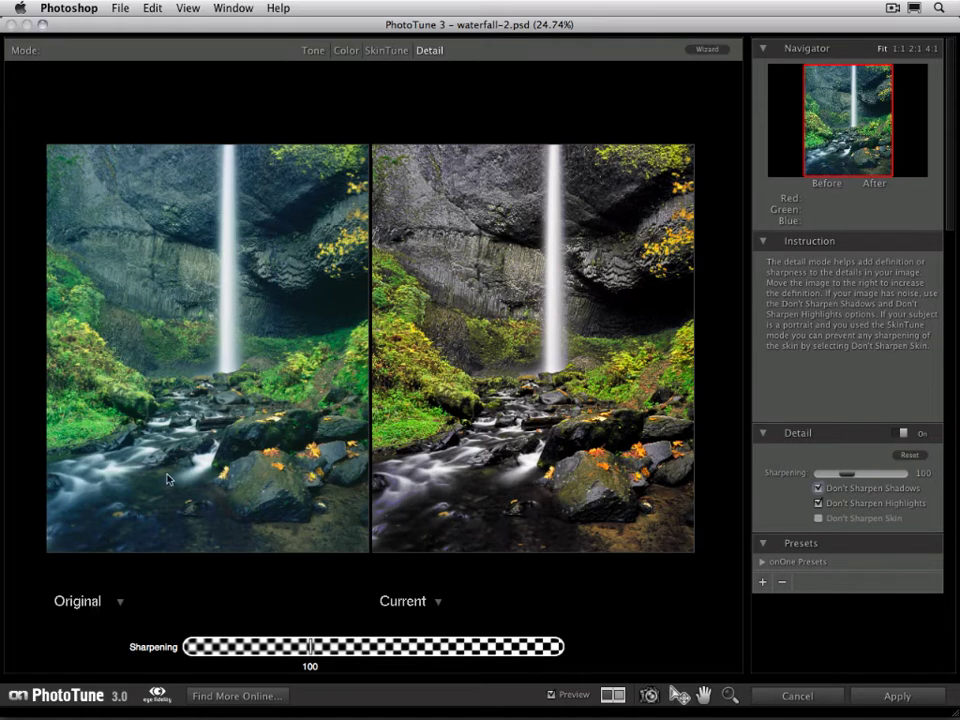
Set the left comparison view to Snapshot 1
click(112, 604)
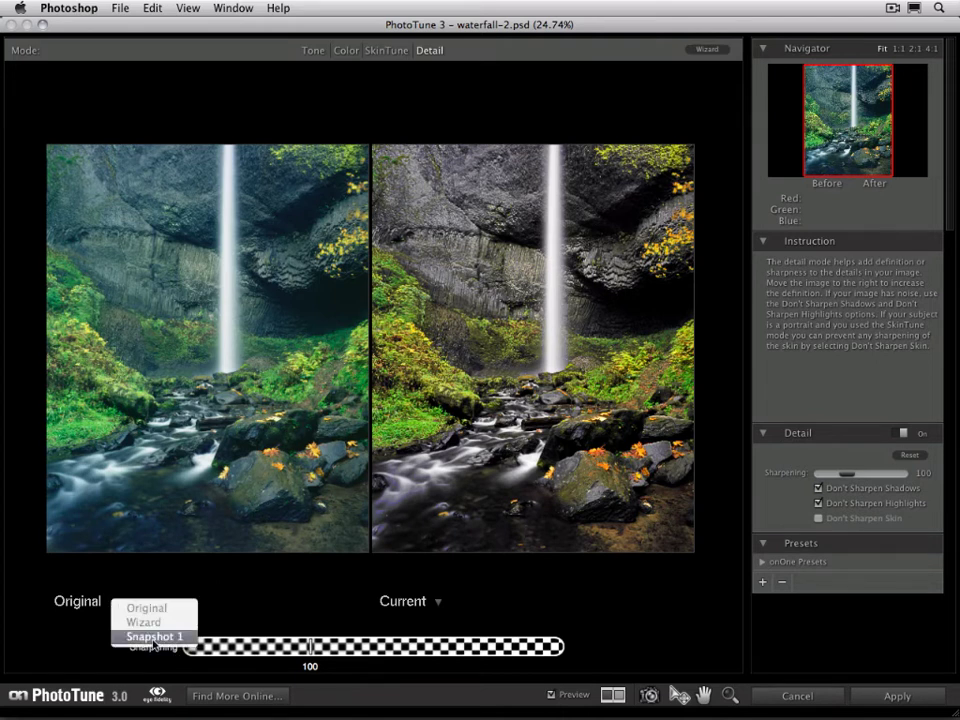
click(151, 636)
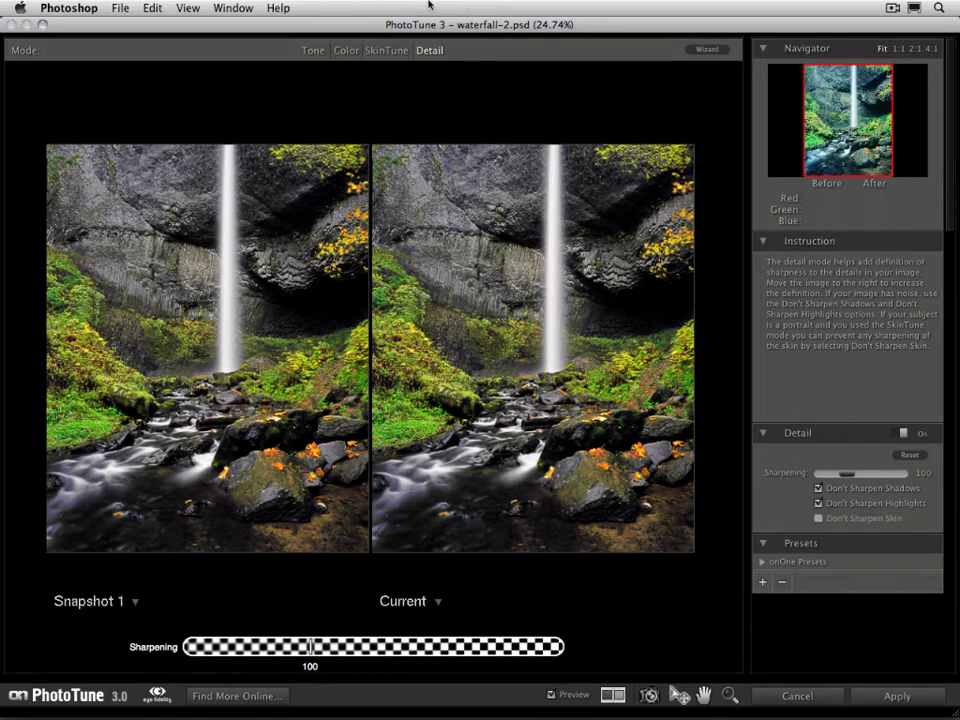
In Color mode, set the current version's Vibrance to about 15
click(345, 50)
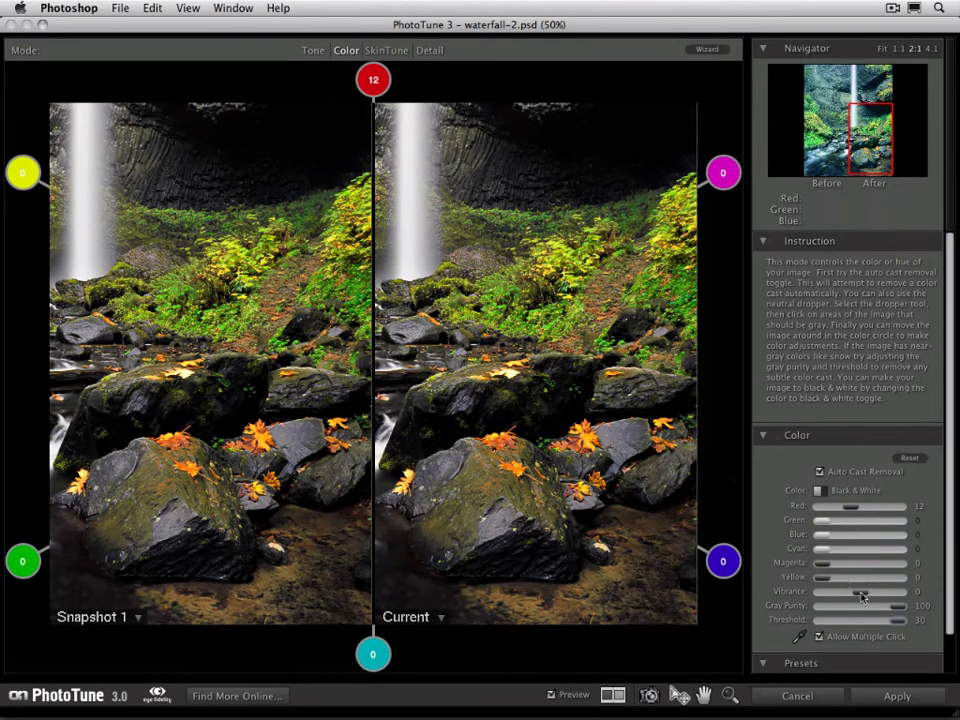
drag(862, 595, 833, 595)
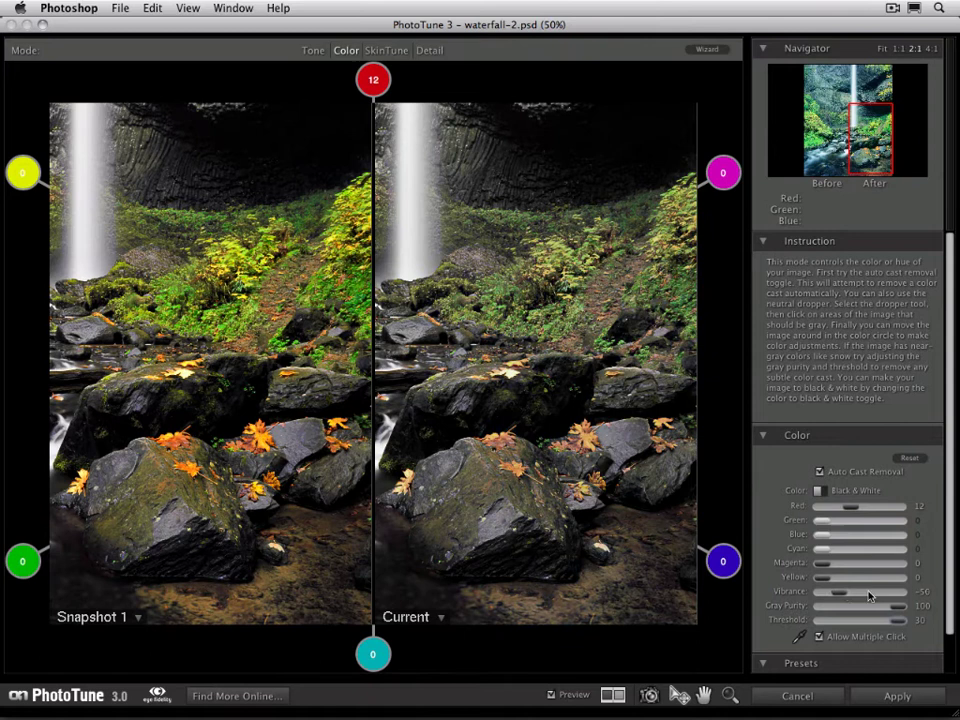
click(868, 596)
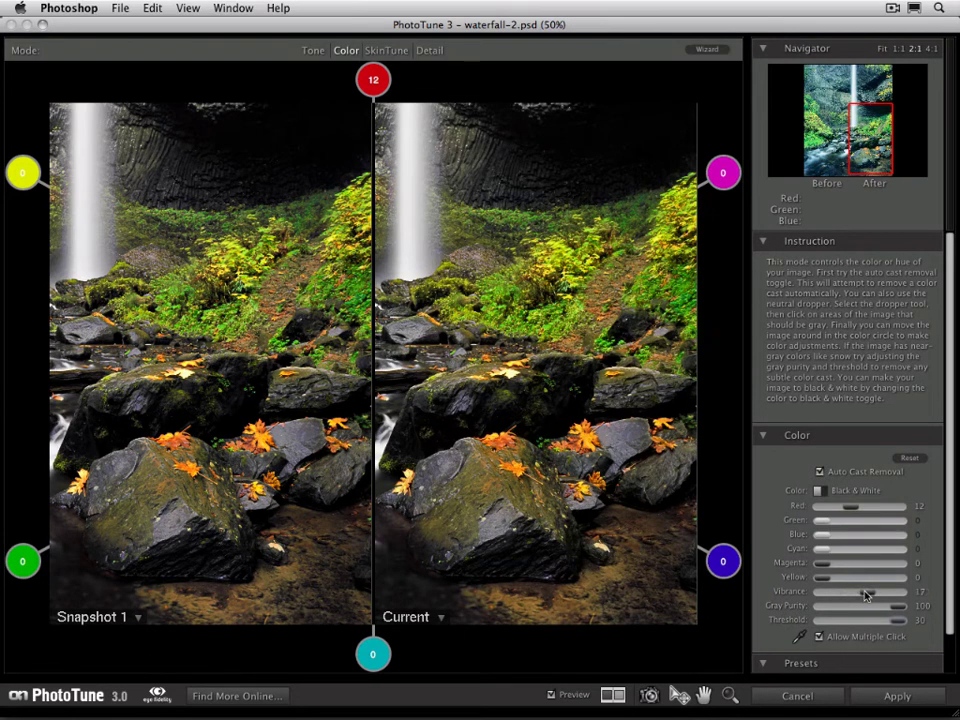
drag(866, 596, 863, 597)
drag(866, 597, 867, 591)
Set the right-hand comparison view to Snapshot 1 as well
click(441, 620)
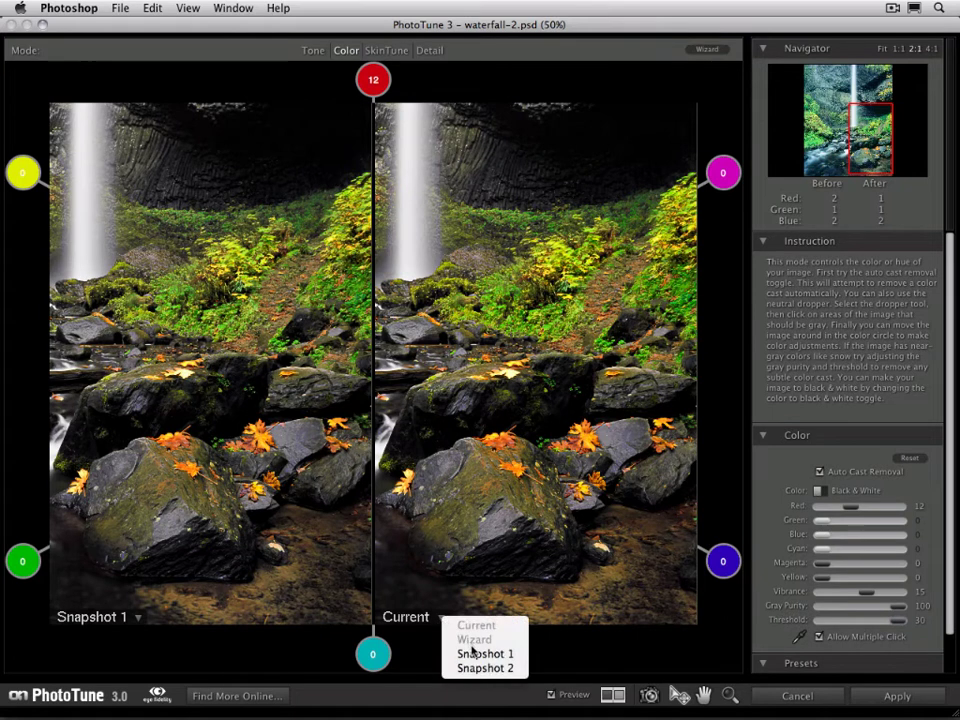
click(476, 654)
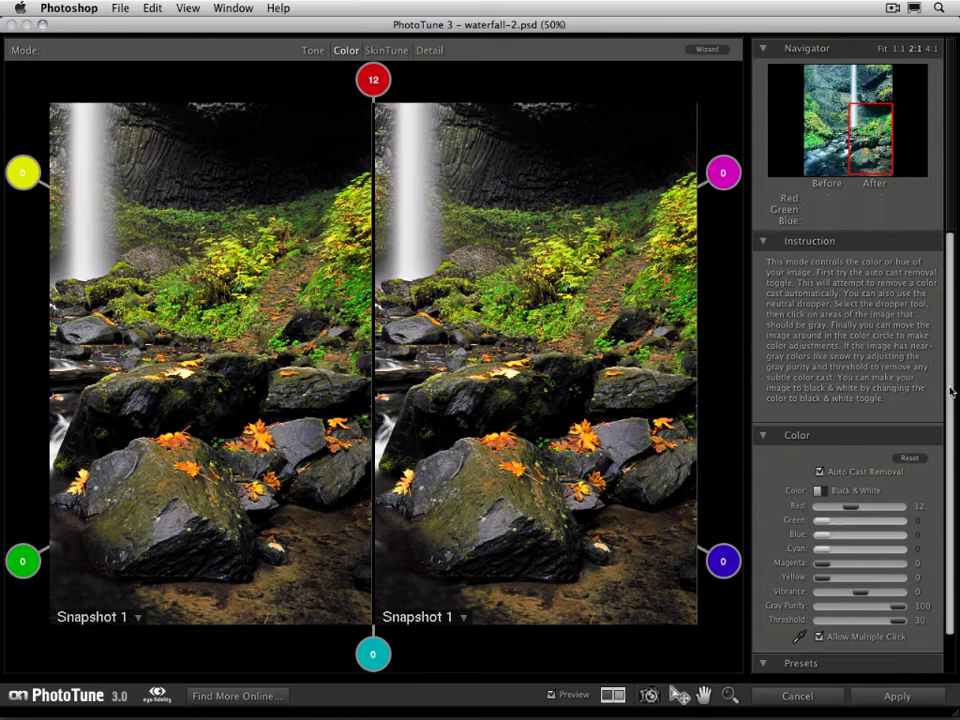
Expand the onOne Presets group in the Presets panel to list its built-in presets
scroll(951, 390, down, 3)
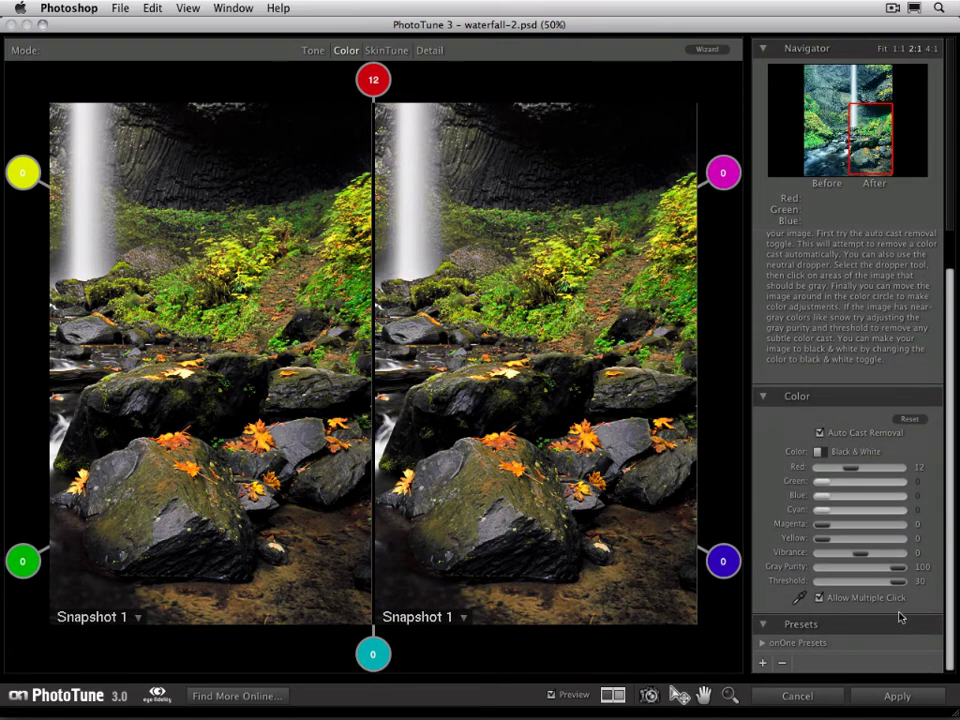
click(762, 642)
scroll(948, 560, down, 2)
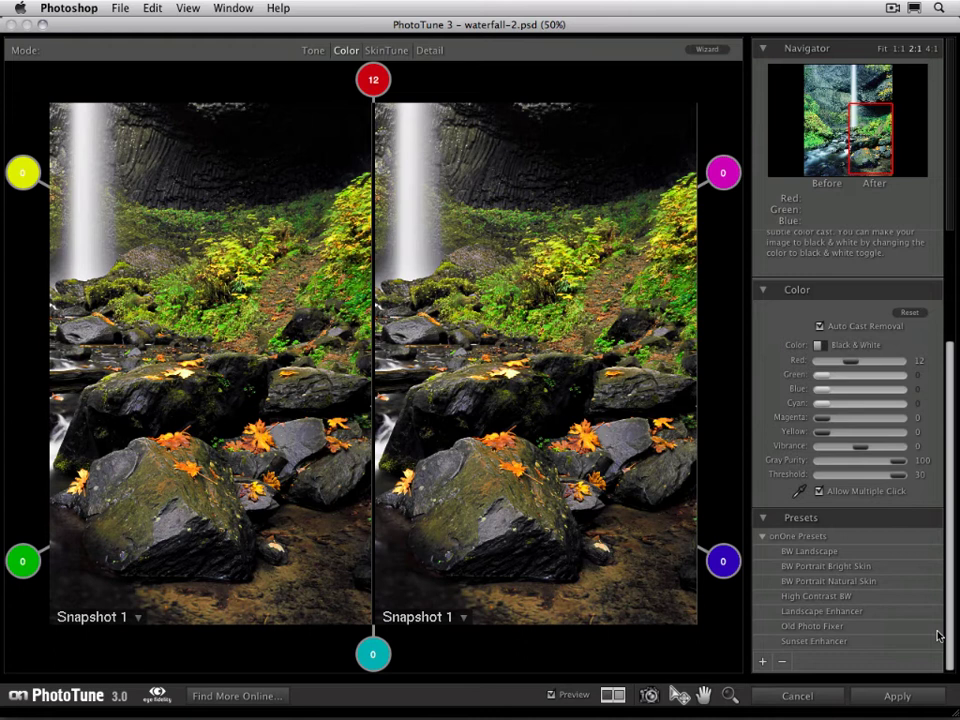
Start a new preset named 'Vivid Landscape'
click(764, 663)
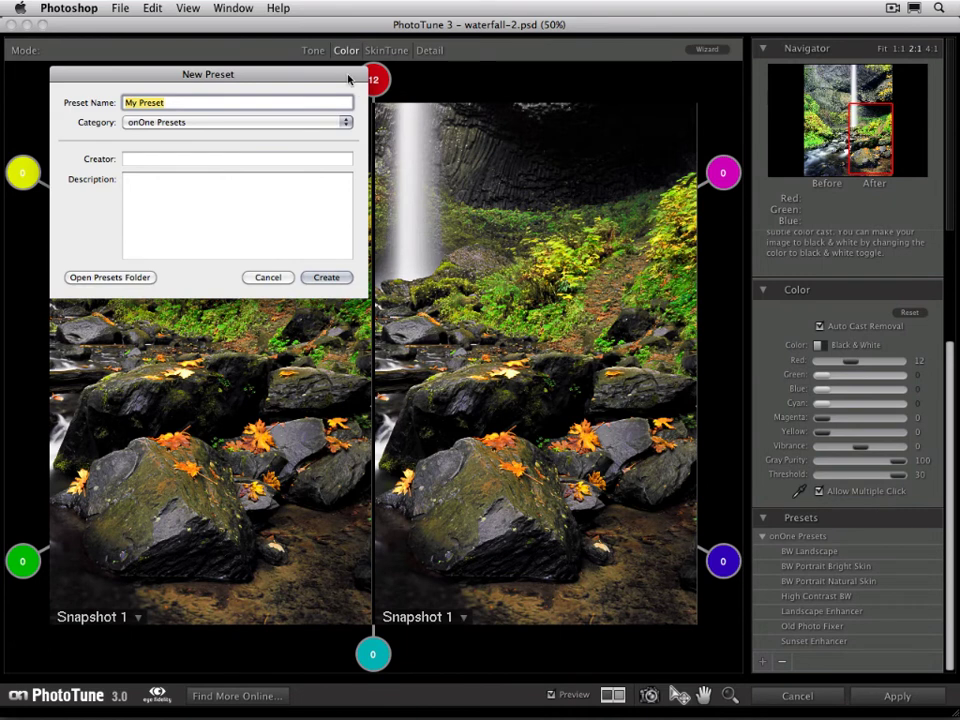
drag(349, 79, 362, 93)
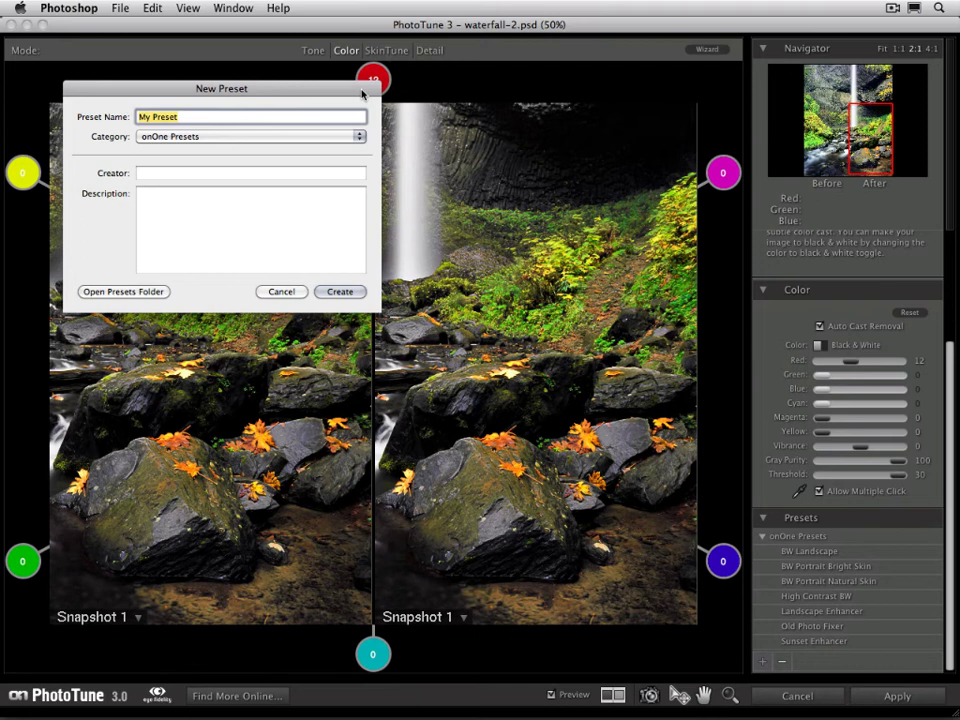
text(Vivid Landscape)
Create a new preset category called 'My Presets'
click(275, 137)
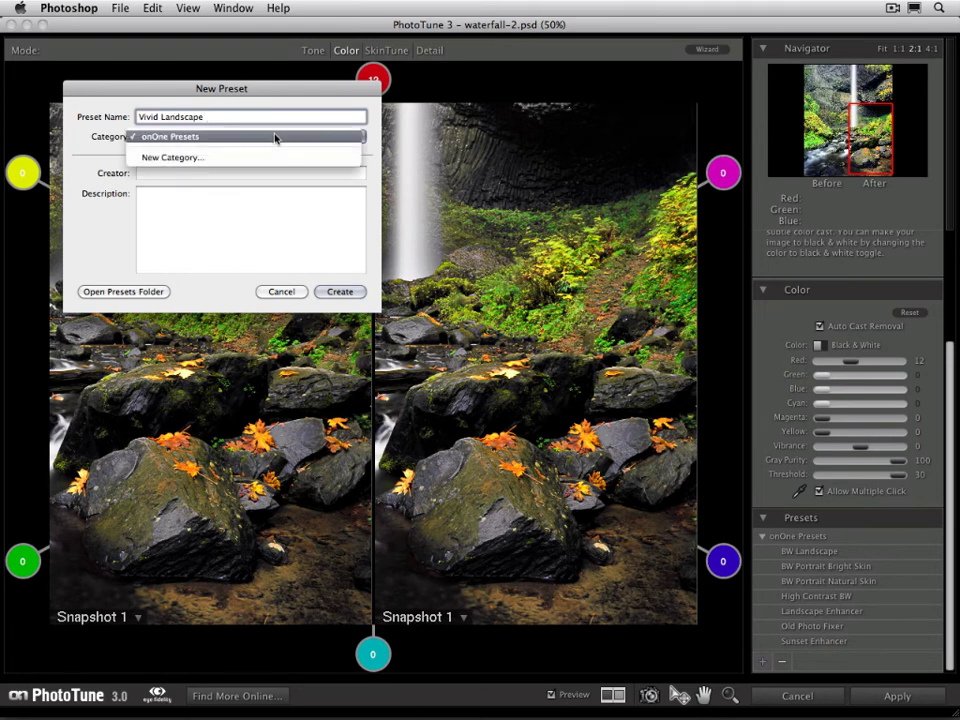
click(177, 162)
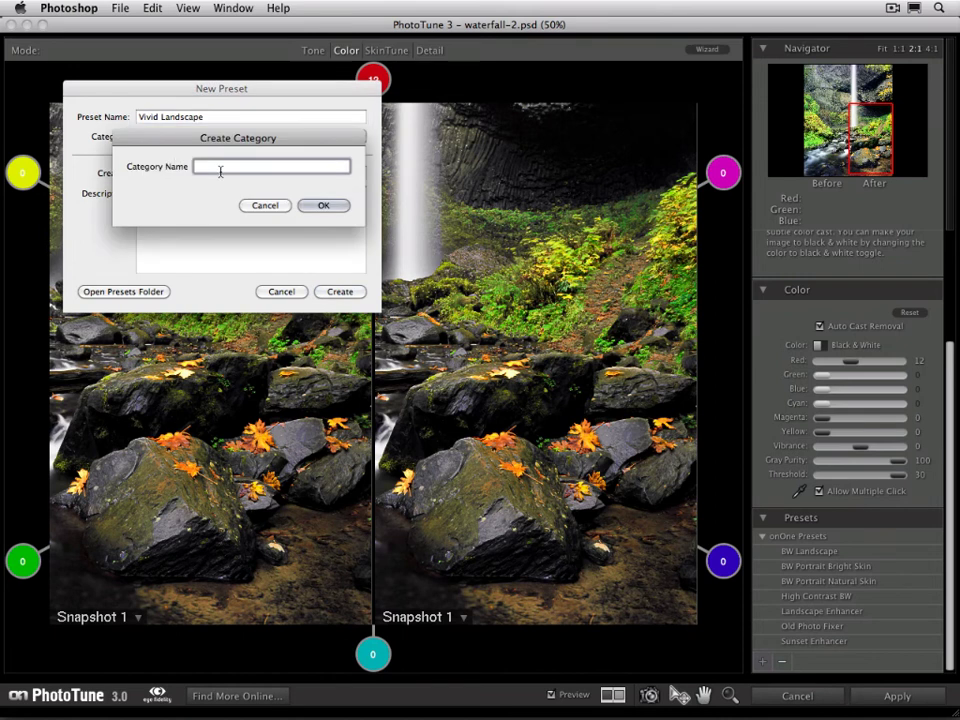
text(My)
key(BackSpace)
text(y Preset)
key(BackSpace)
key(BackSpace)
text(ets)
key(Return)
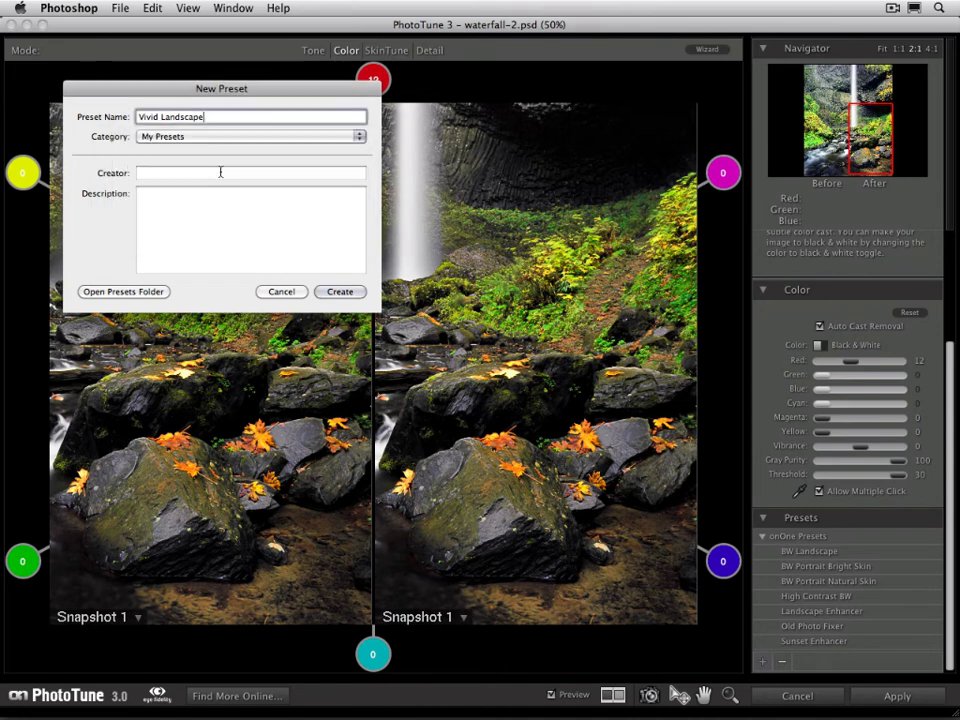
Enter the creator's name and the description 'A good starting point for landscapes with vidid colors', then create the preset
click(220, 172)
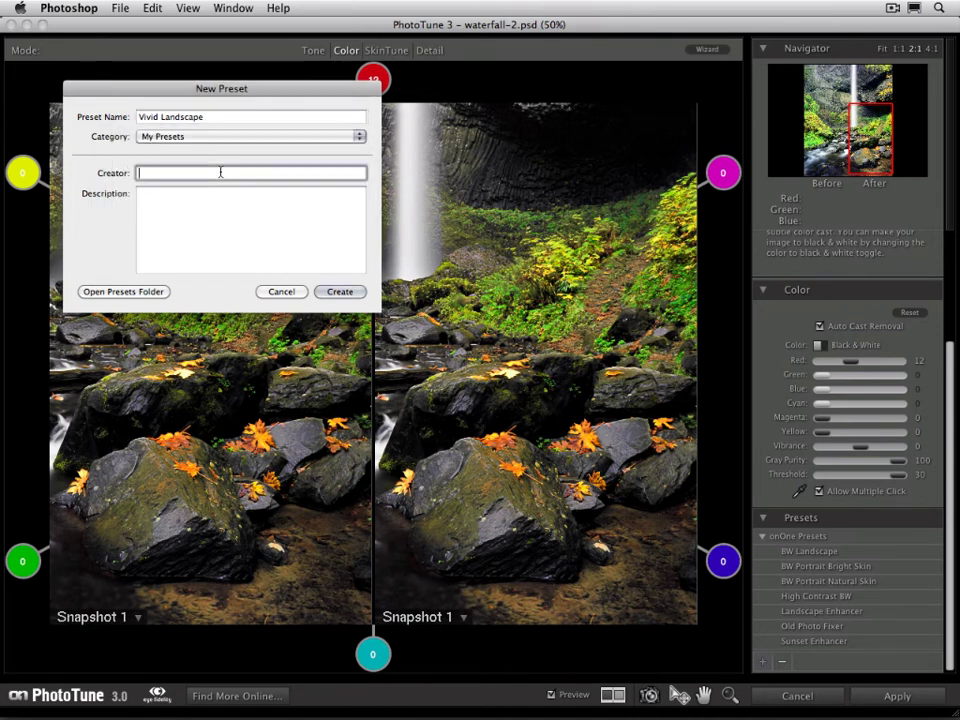
text(Dan Harlacher)
key(Tab)
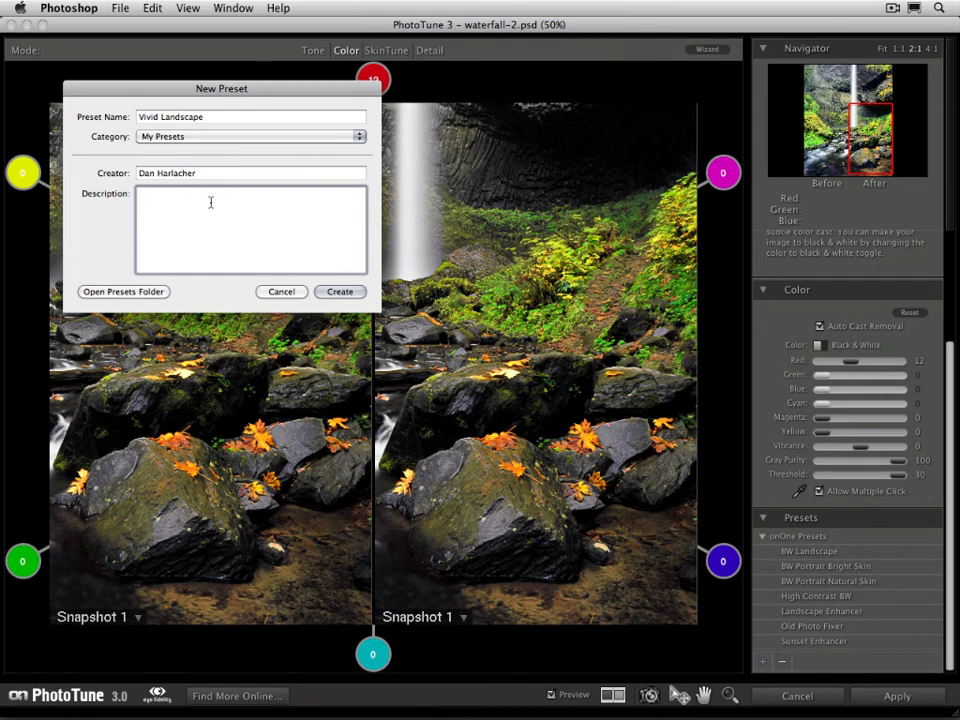
text(A good starting point for landscapes with vidid colors)
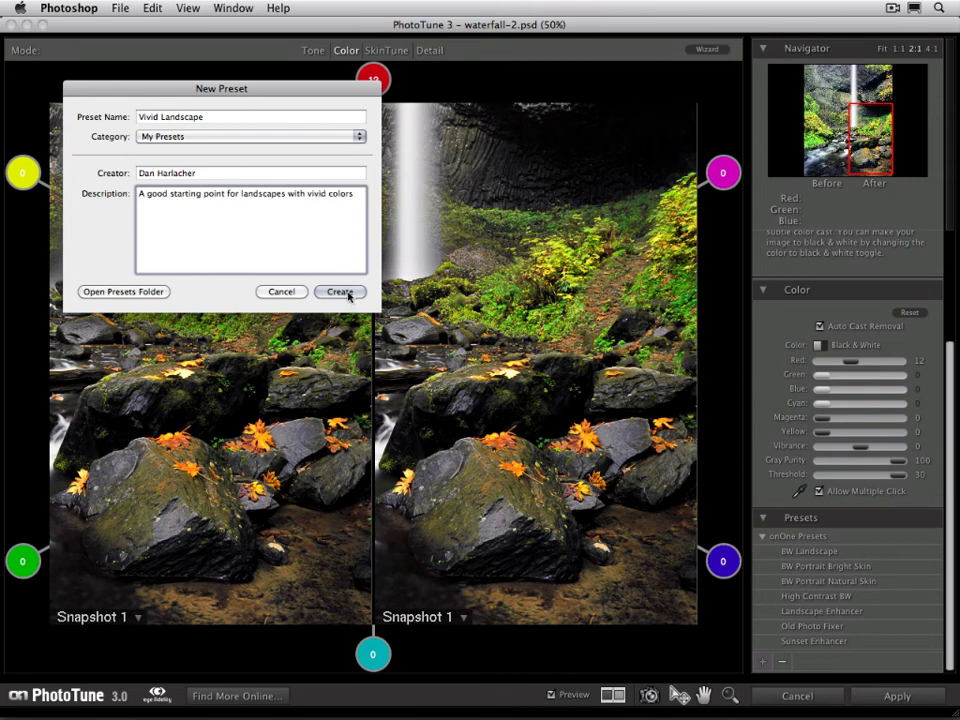
click(340, 292)
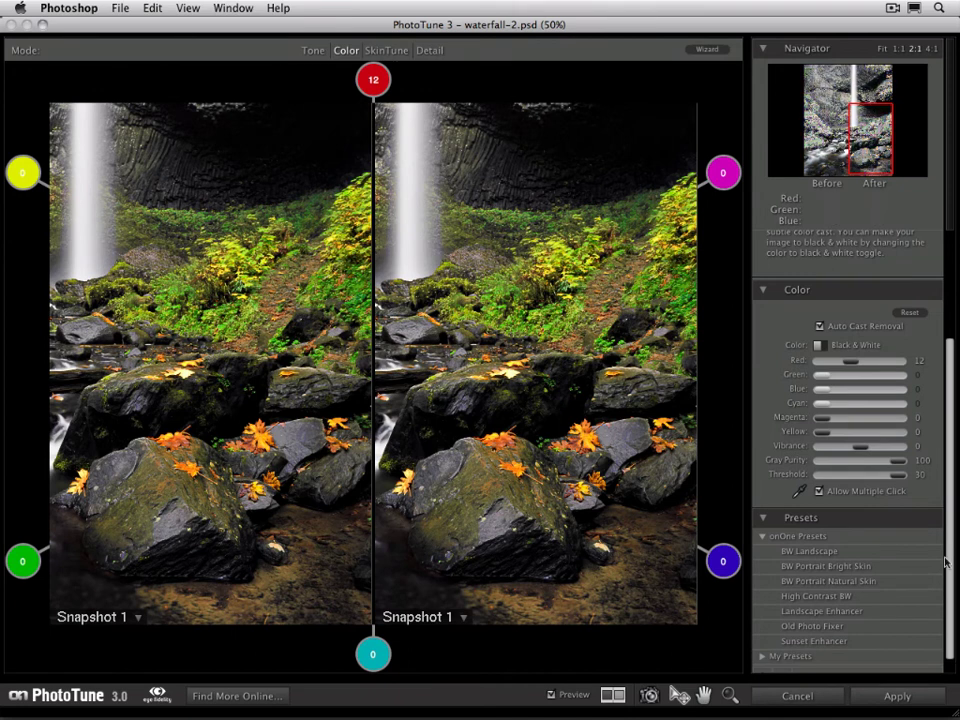
Expand the My Presets group so Vivid Landscape appears in the list
scroll(955, 562, down, 1)
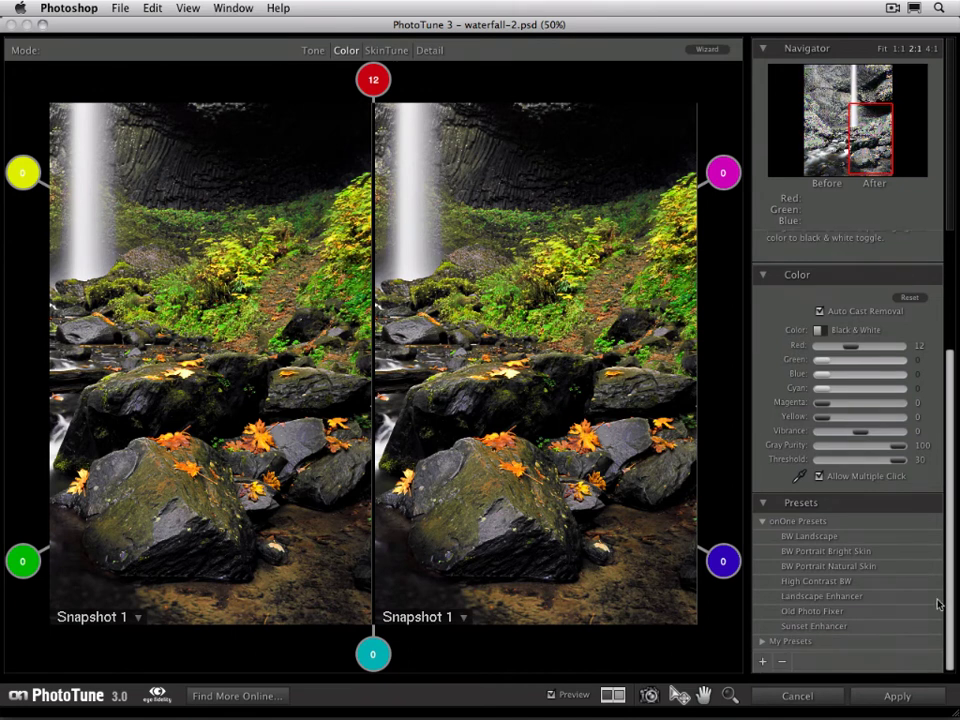
click(766, 645)
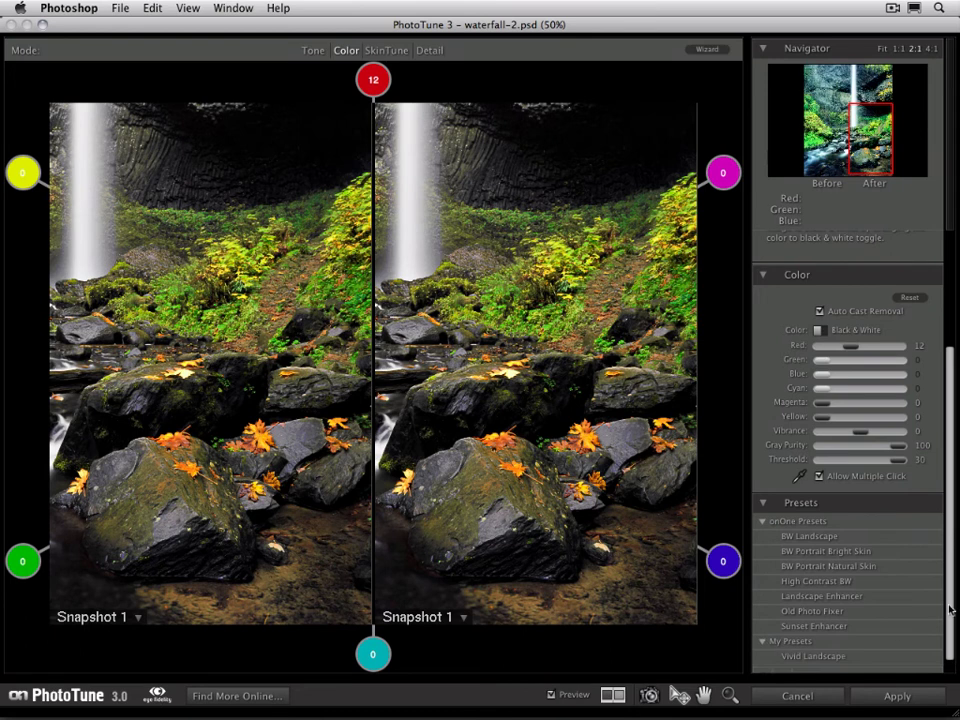
scroll(949, 615, down, 1)
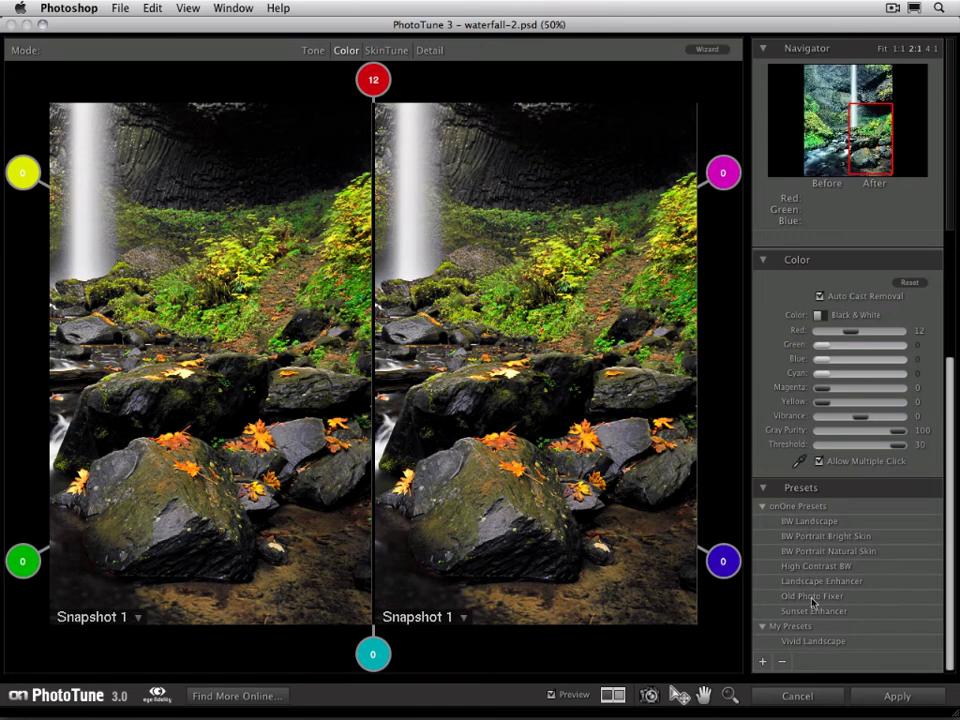
Apply the BW Landscape preset to make the waterfall black and white, then reselect Vivid Landscape
click(817, 643)
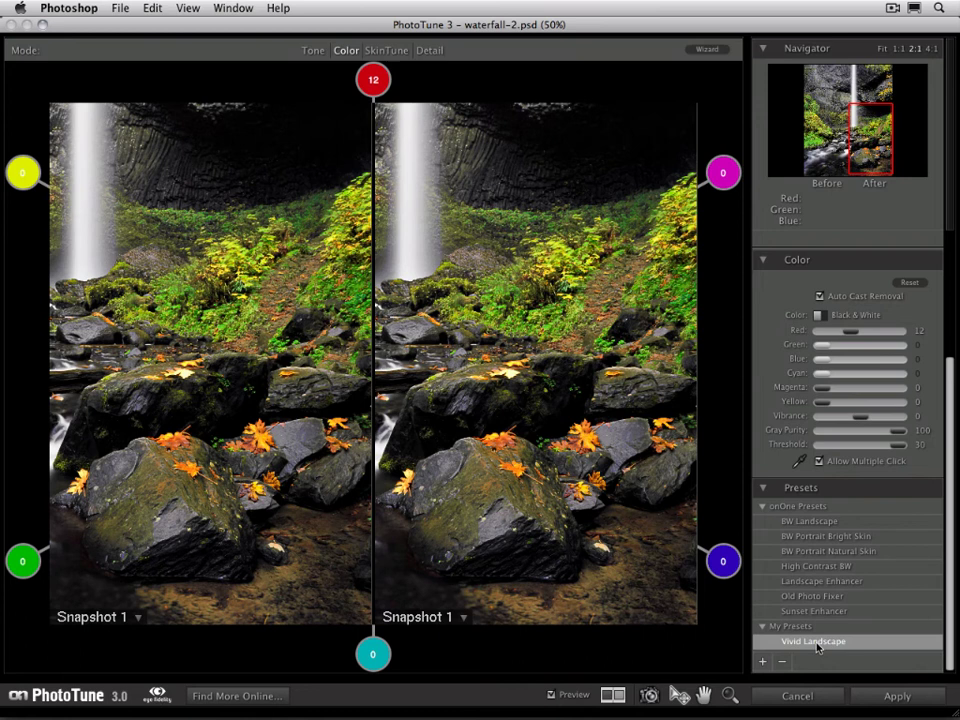
click(815, 522)
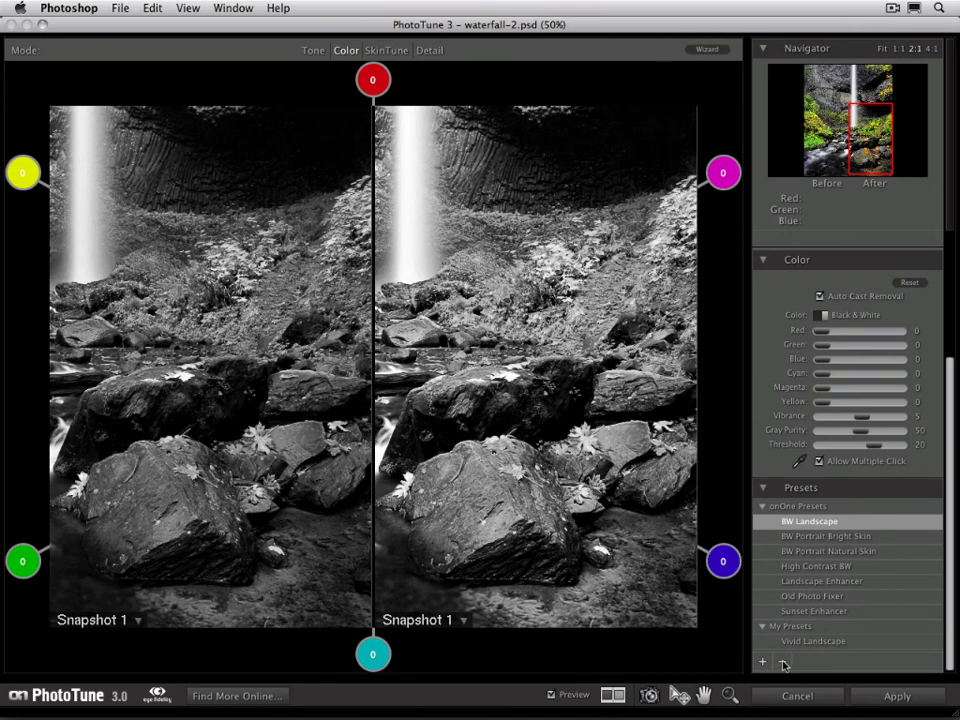
click(805, 641)
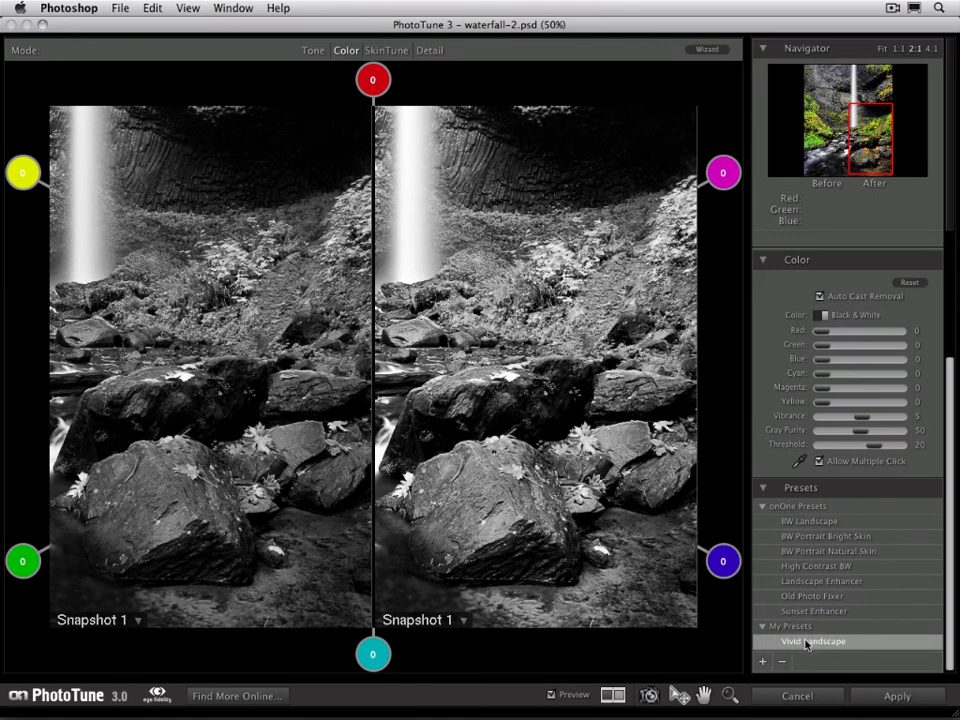
Edit the Vivid Landscape preset's details and reveal its presets folder in Finder
right_click(806, 643)
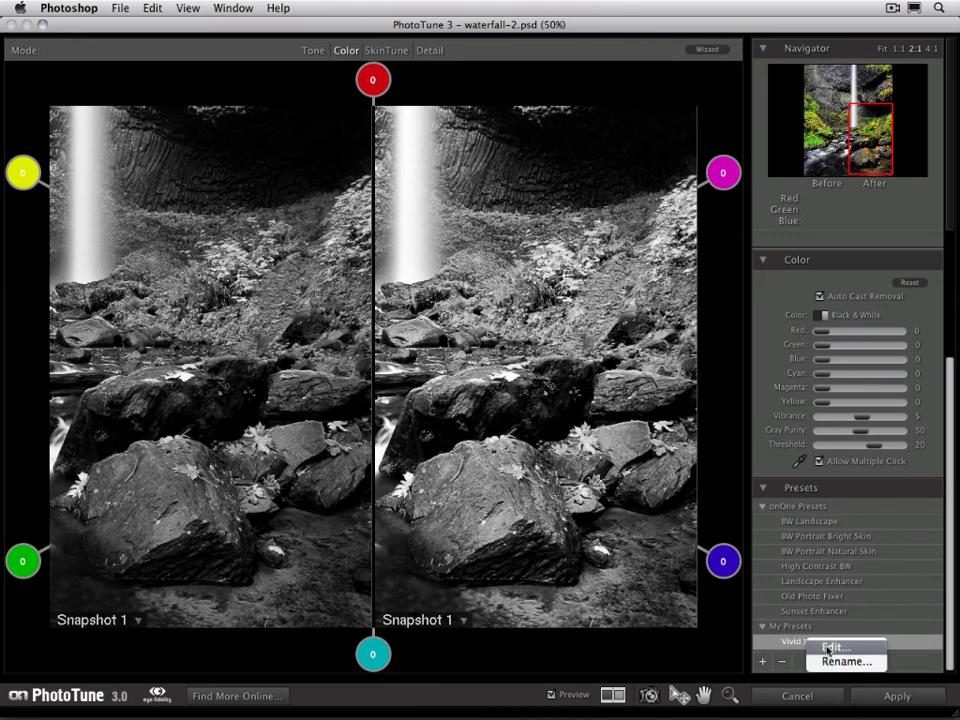
click(828, 648)
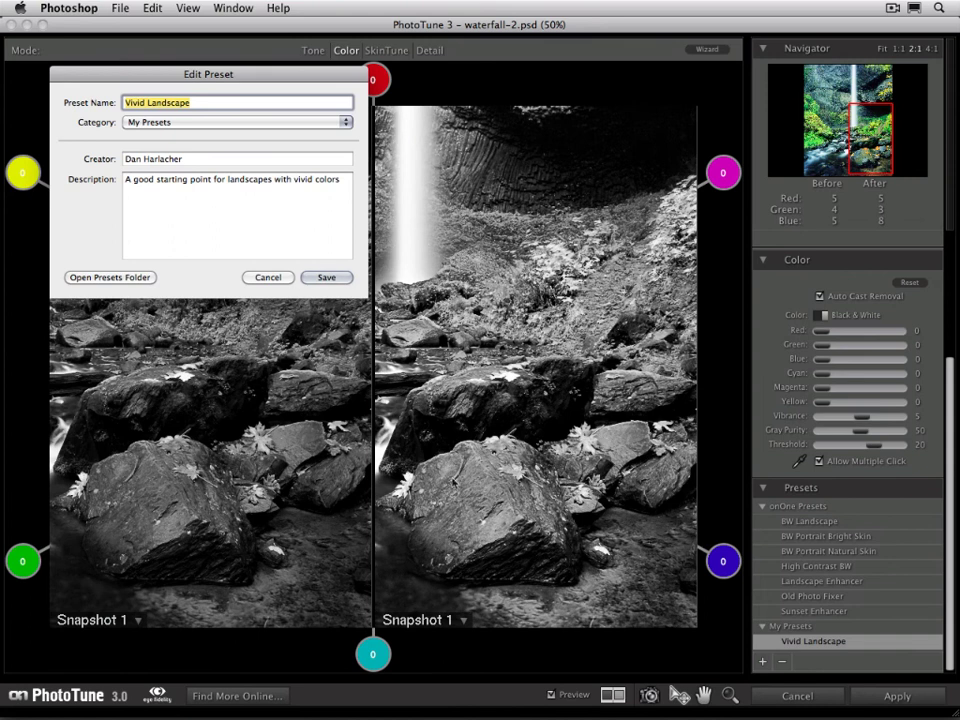
click(111, 278)
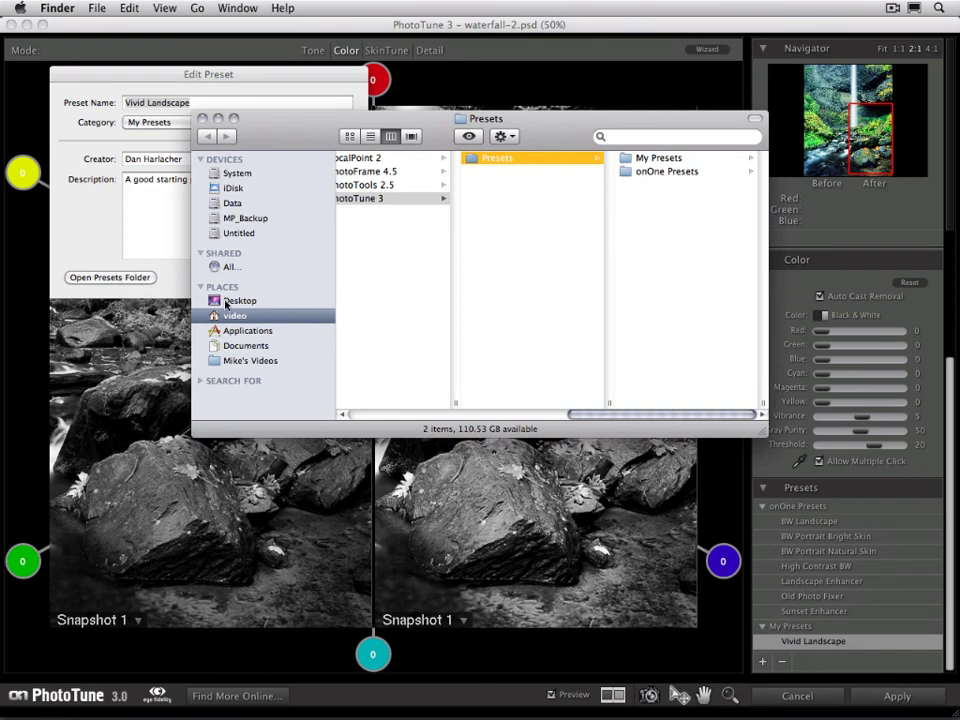
Browse the My Presets and onOne Presets folders, preview a .ptpe file, then close Finder
drag(564, 135, 519, 157)
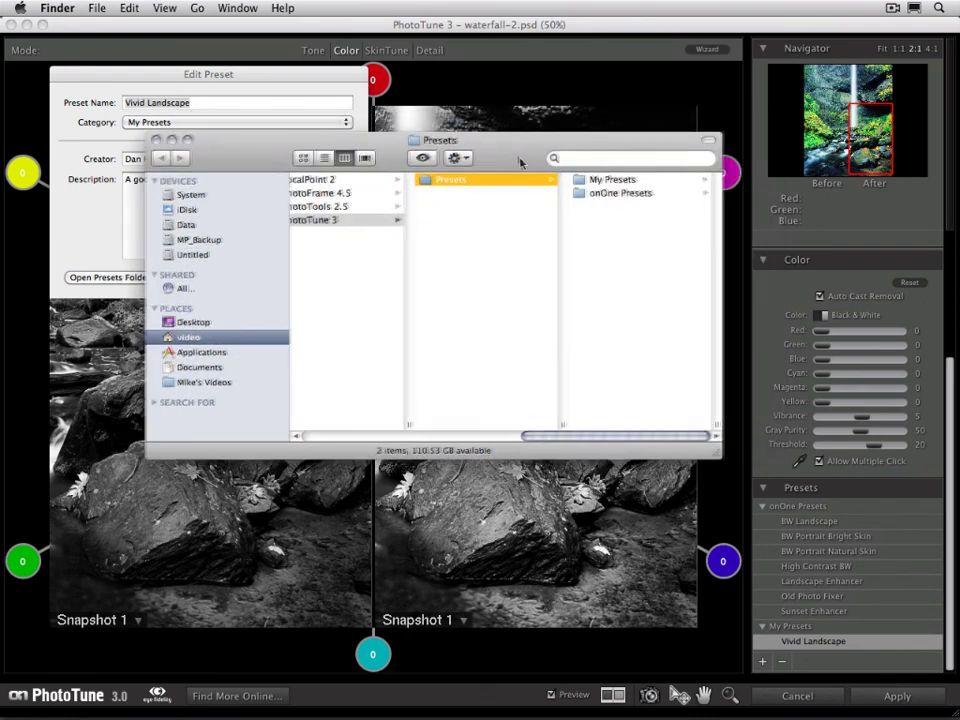
click(615, 182)
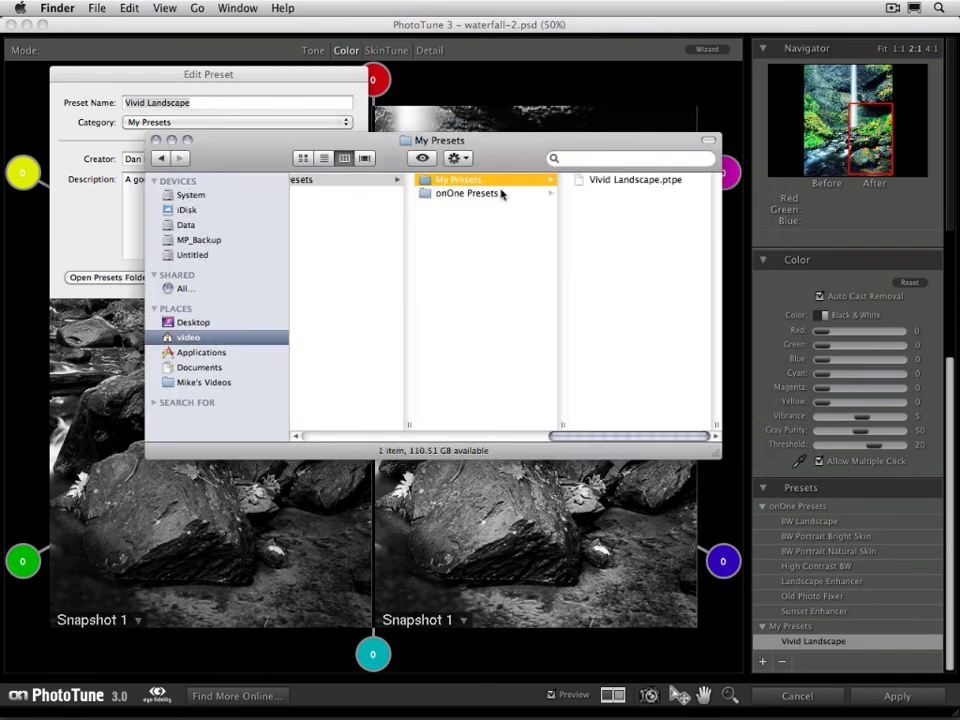
click(499, 196)
click(625, 191)
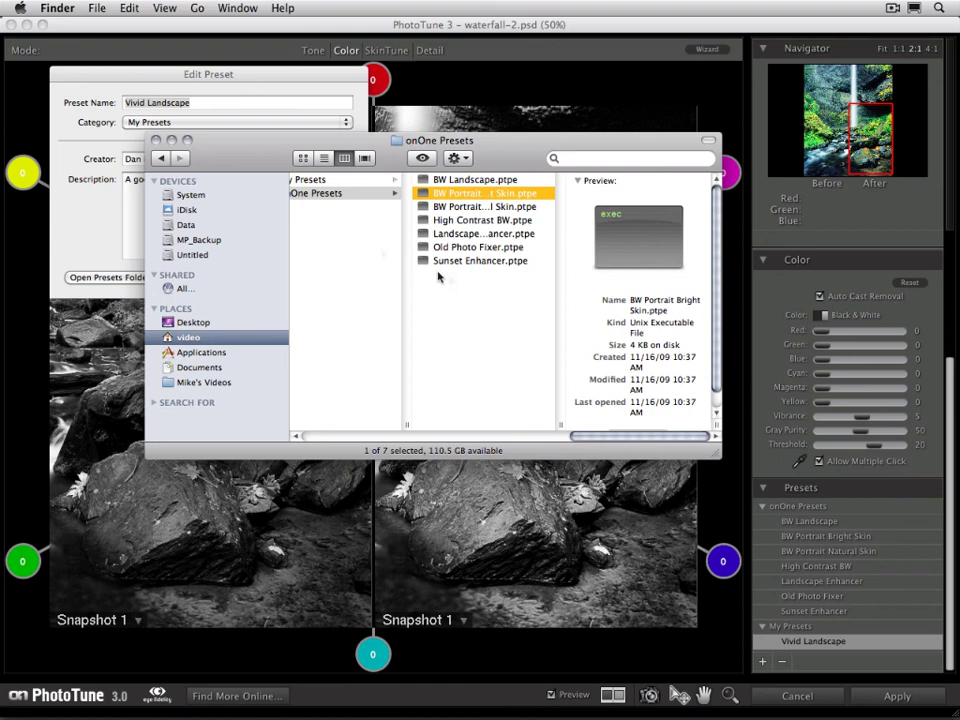
click(155, 140)
click(290, 282)
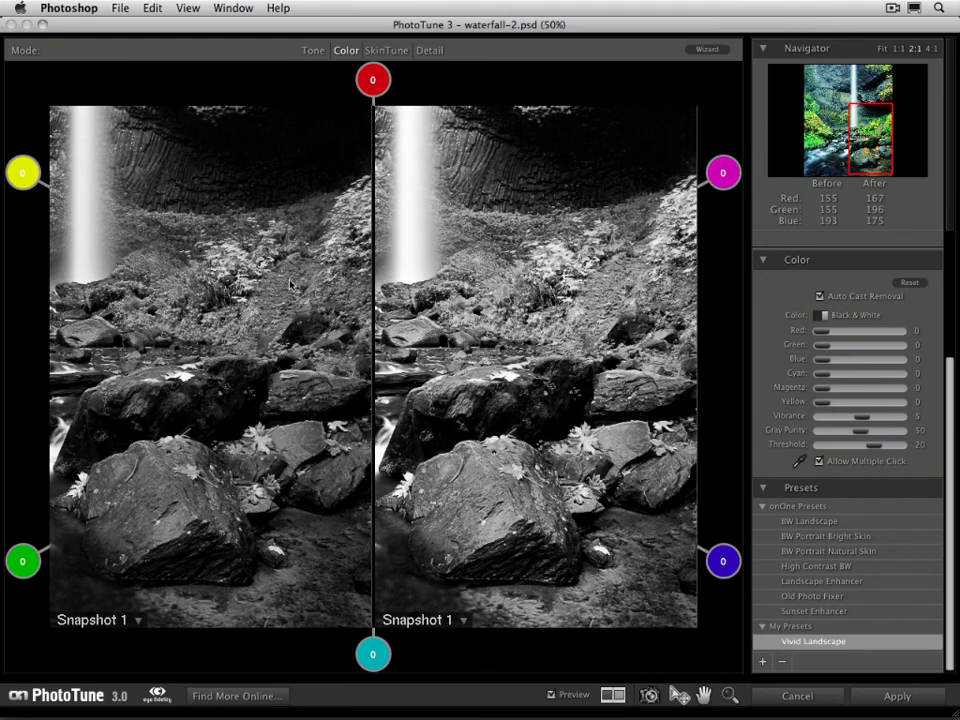